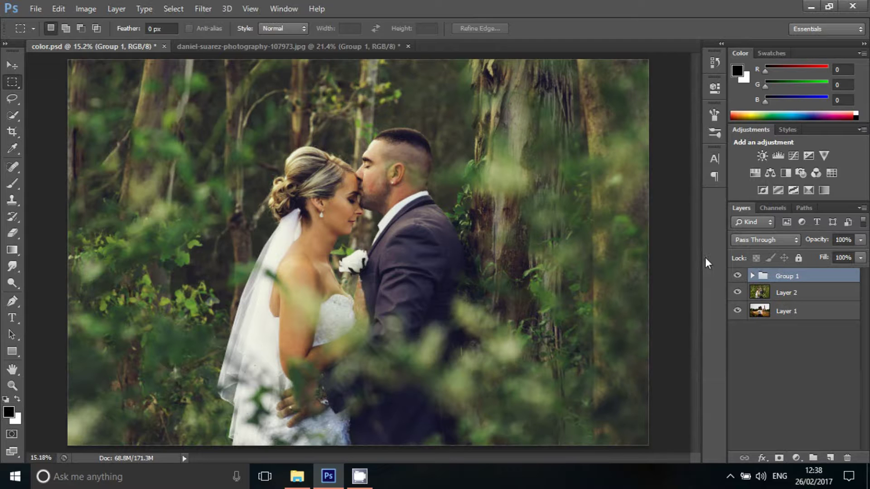
- Compare the photo with Group 1's grading off and on, and hide Layer 2 to reveal the field portrait
click(738, 275)
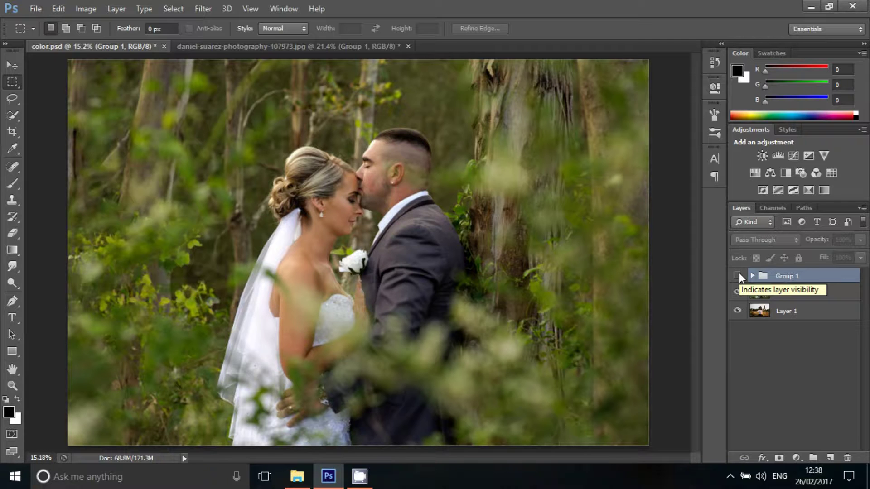
click(738, 275)
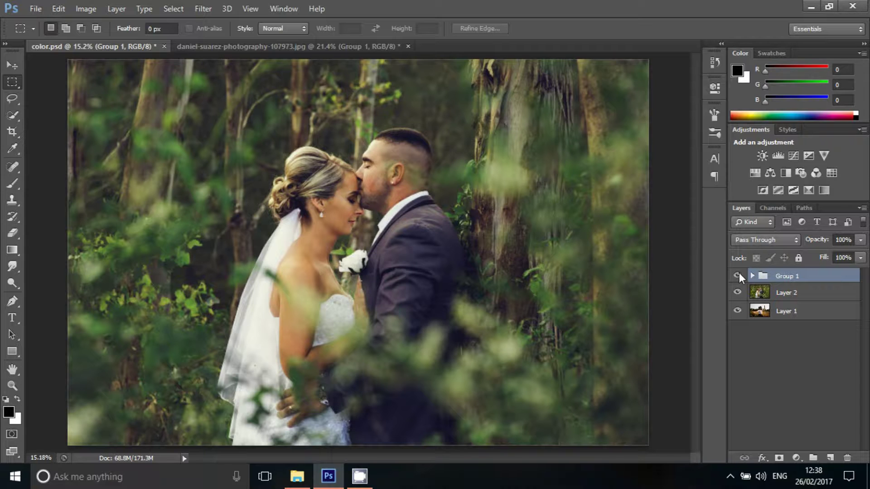
click(737, 292)
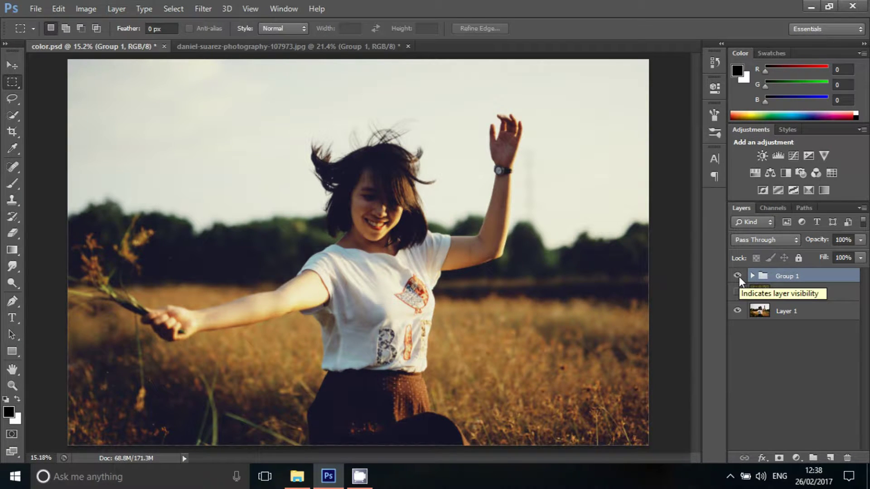
click(737, 276)
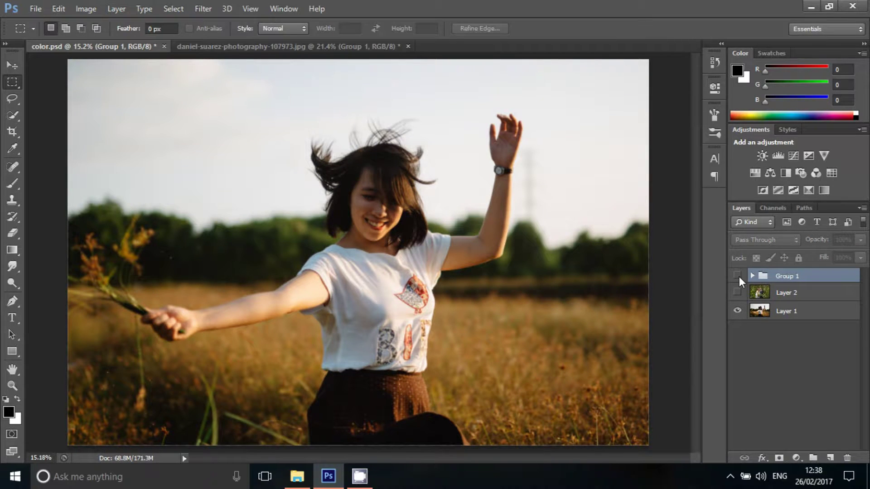
click(737, 275)
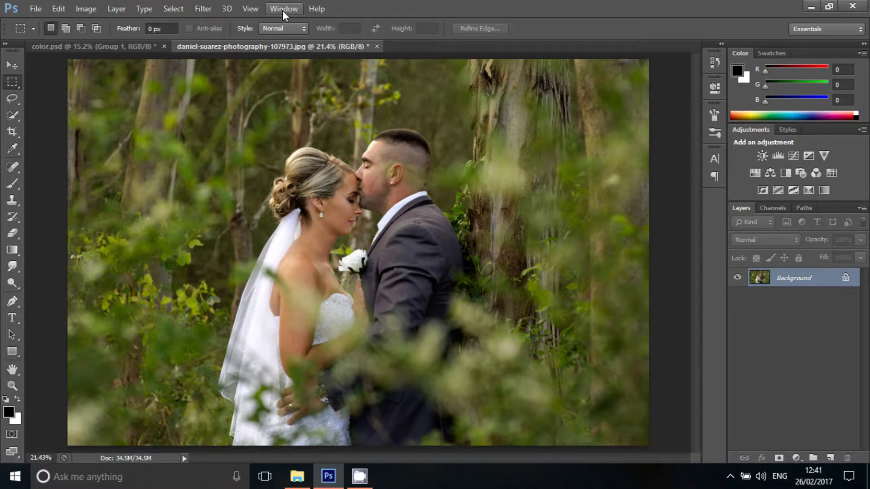
click(283, 9)
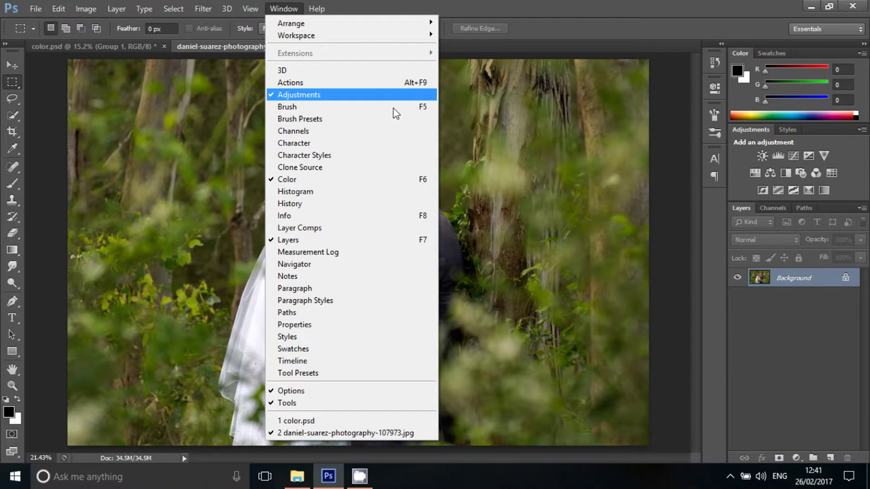
click(863, 182)
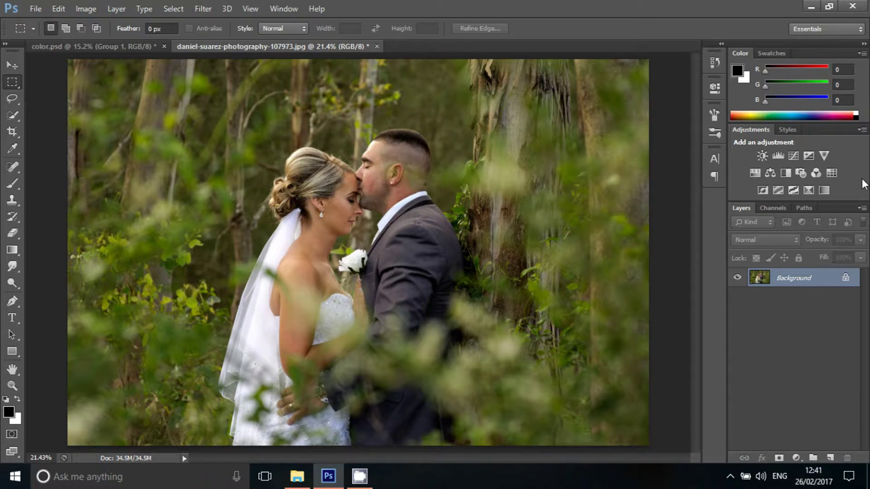
- Add a Curves adjustment layer and anchor lower, middle and upper points on the curve
click(796, 158)
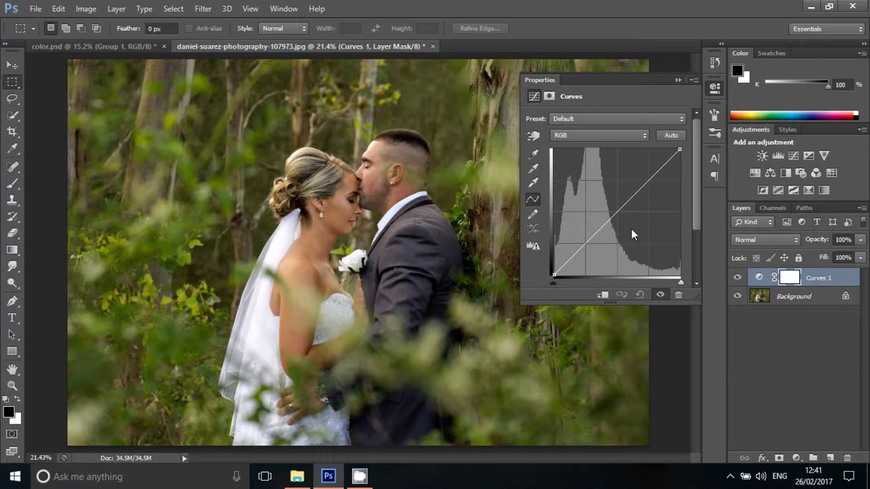
drag(631, 229, 622, 199)
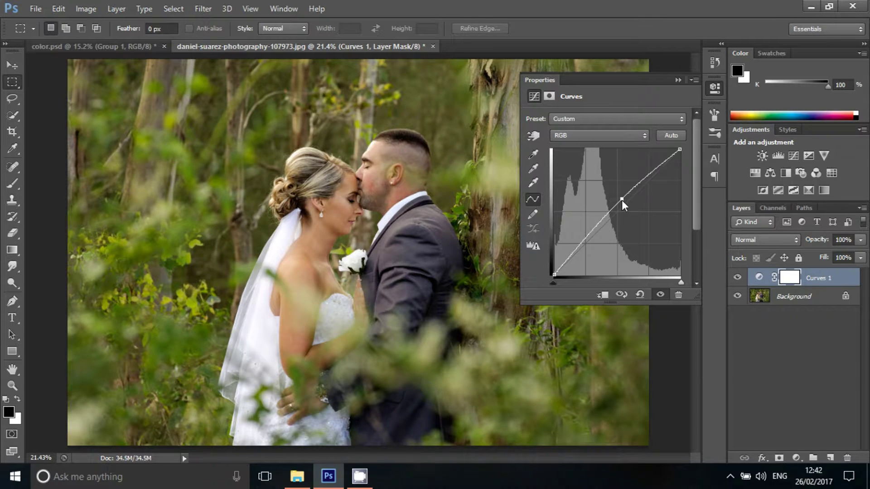
key(Delete)
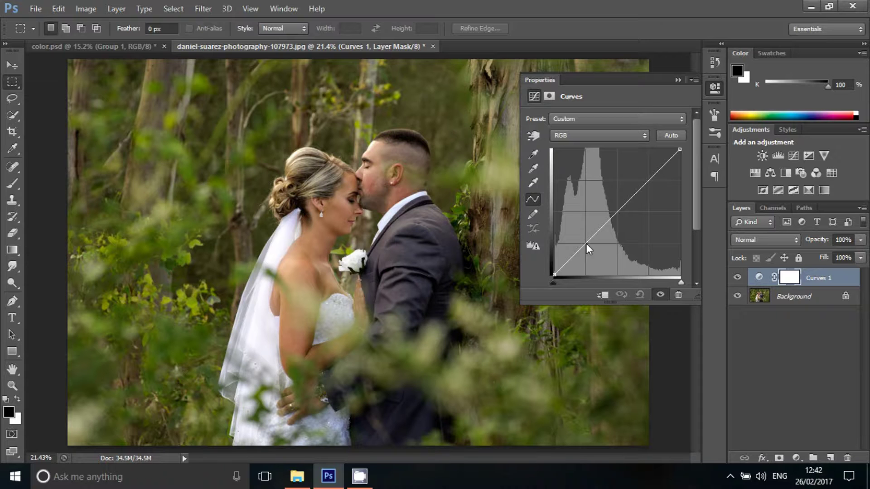
click(586, 244)
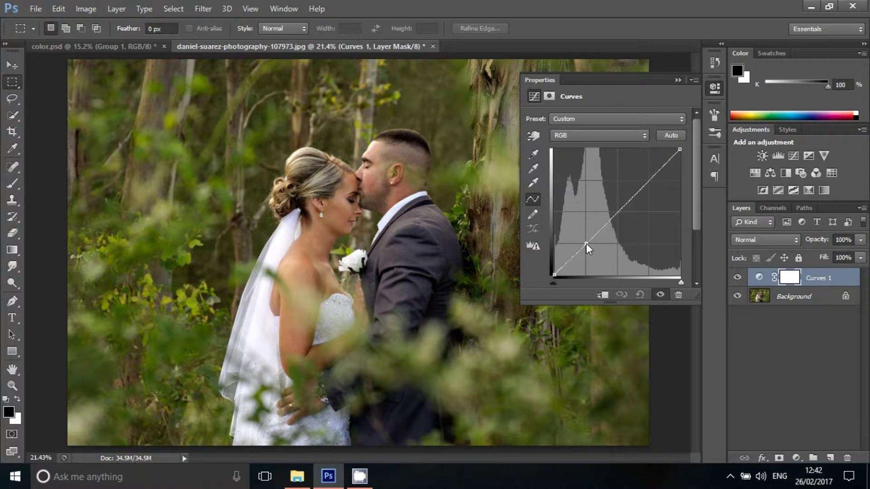
click(618, 211)
click(648, 182)
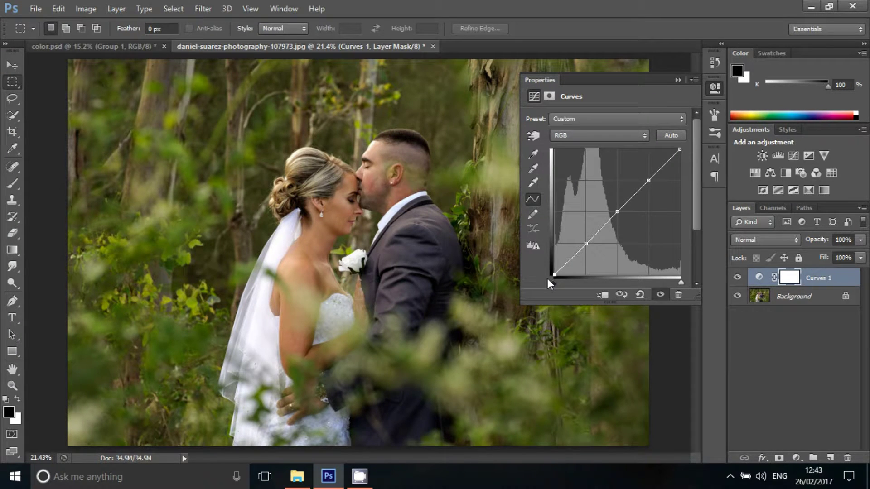
- Lift the black point and lower the white point for a faded matte curve, then compare before/after
mouse_move(549, 279)
mouse_down()
mouse_move(547, 259)
mouse_move(546, 281)
mouse_up()
mouse_move(585, 243)
mouse_down()
mouse_move(587, 253)
mouse_move(585, 244)
mouse_up()
click(618, 213)
mouse_move(650, 181)
mouse_down()
mouse_move(649, 173)
mouse_move(654, 198)
mouse_move(649, 180)
mouse_up()
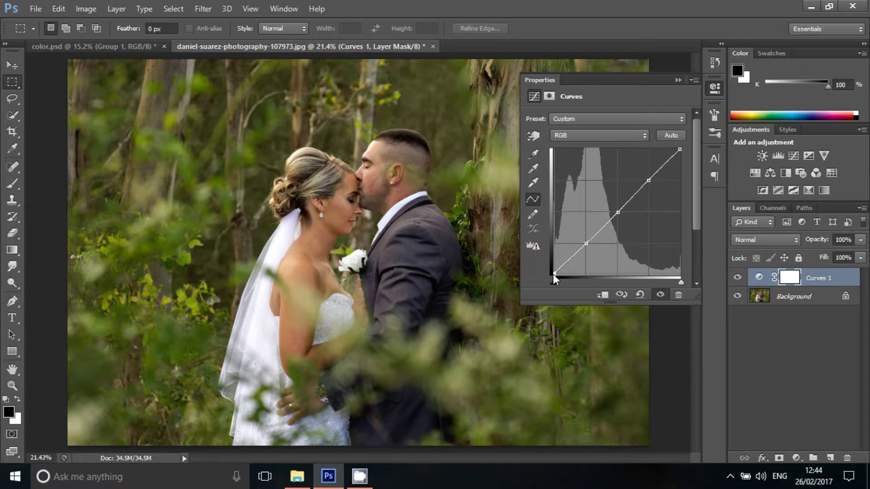
drag(553, 271, 552, 257)
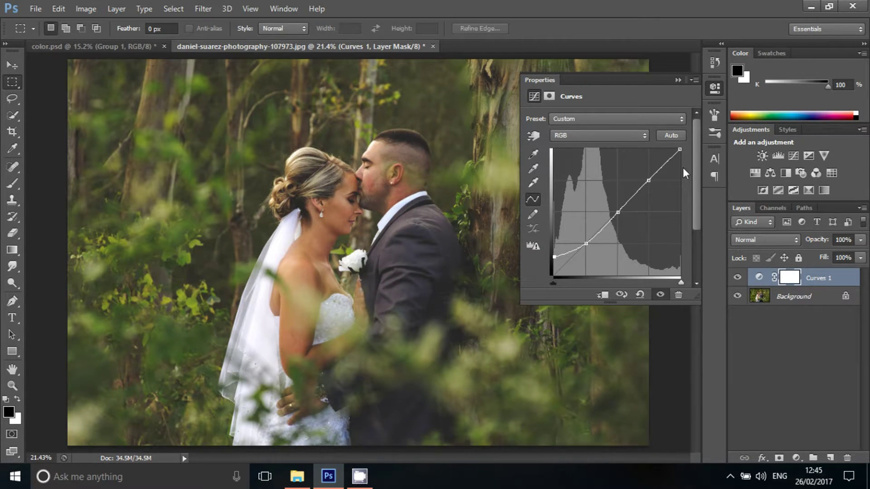
drag(680, 150, 683, 167)
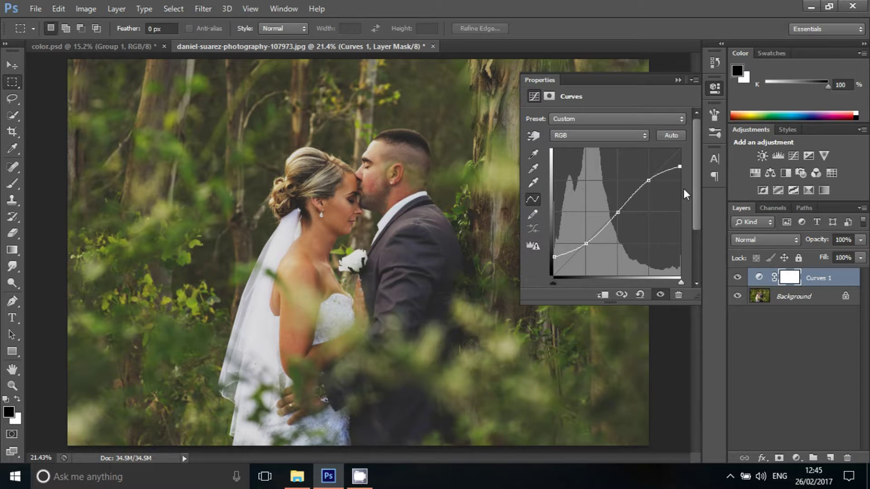
click(660, 295)
click(661, 295)
click(678, 81)
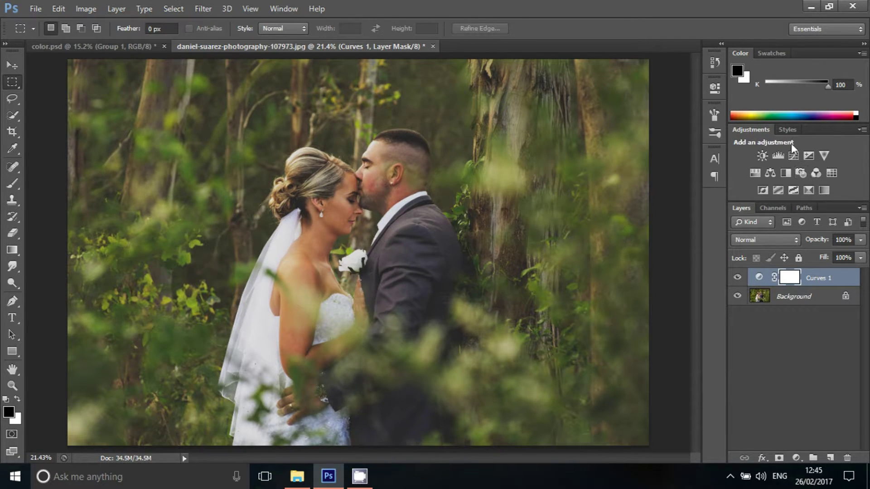
- Add a Color Balance layer and set the Shadows Yellow/Blue to +20 toward blue
click(770, 171)
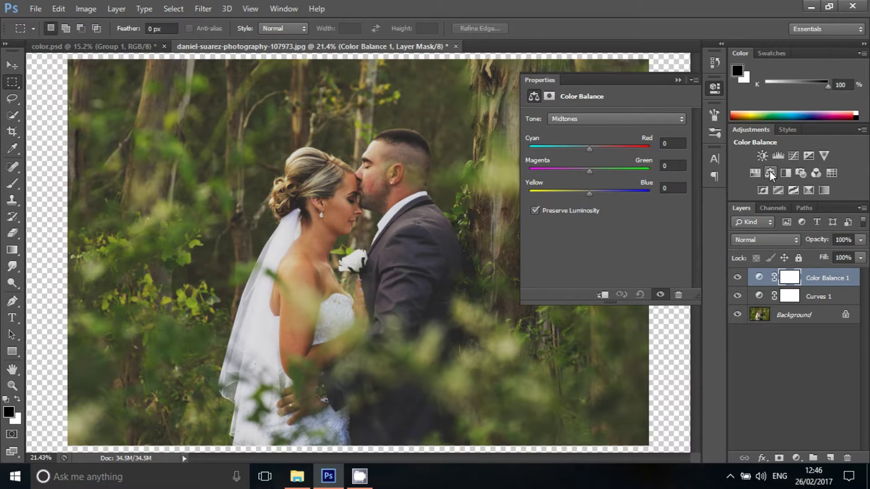
click(612, 119)
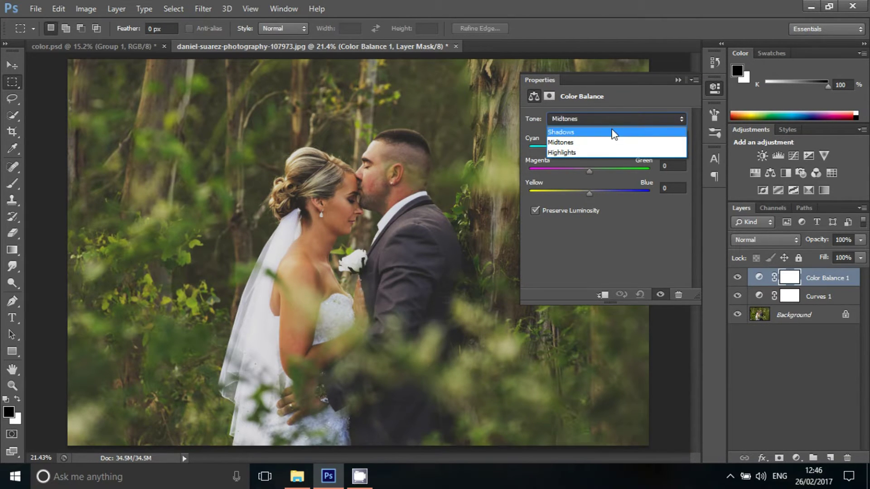
click(612, 131)
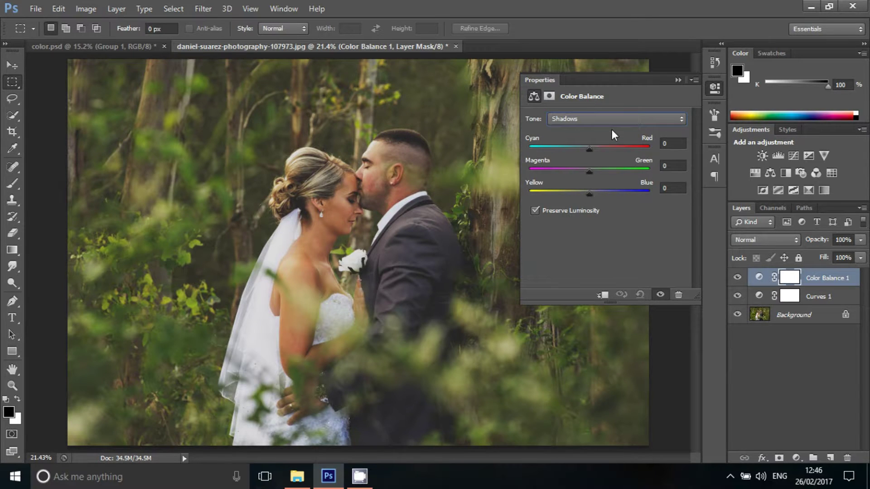
drag(589, 193, 598, 195)
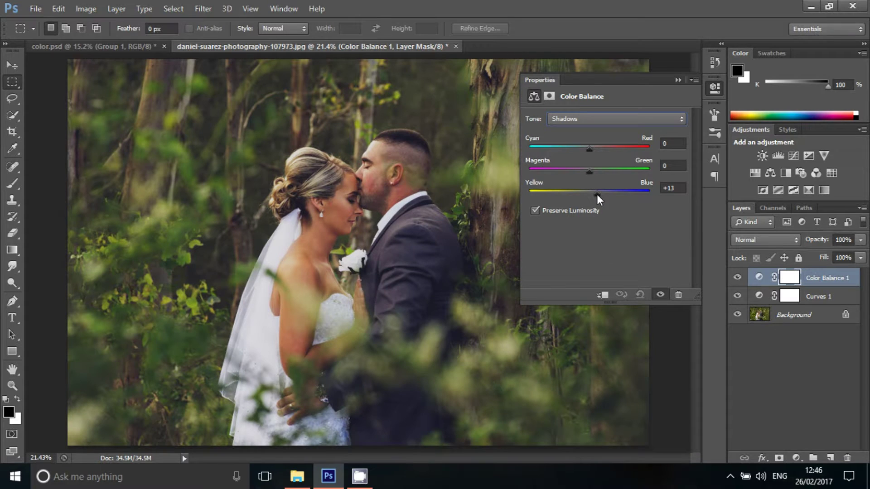
click(670, 188)
text(20)
key(Return)
- Warm the Highlights by setting Yellow/Blue to -21 toward yellow
click(611, 120)
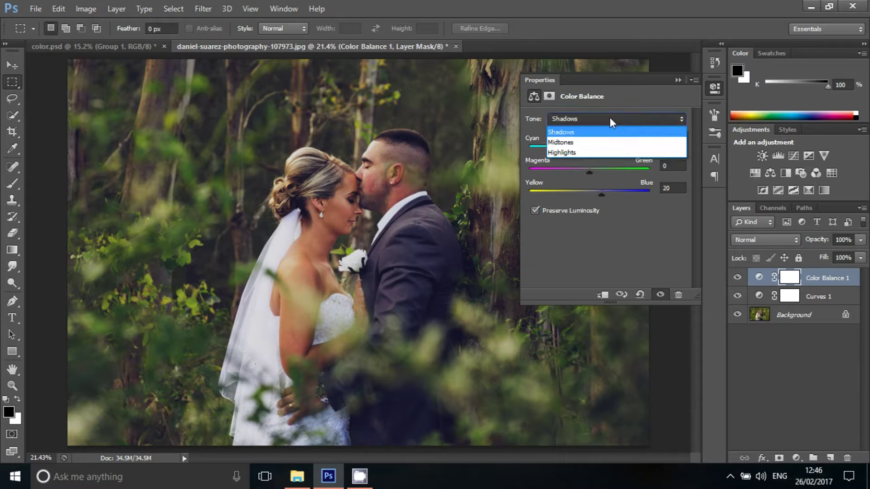
click(600, 153)
drag(589, 194, 576, 196)
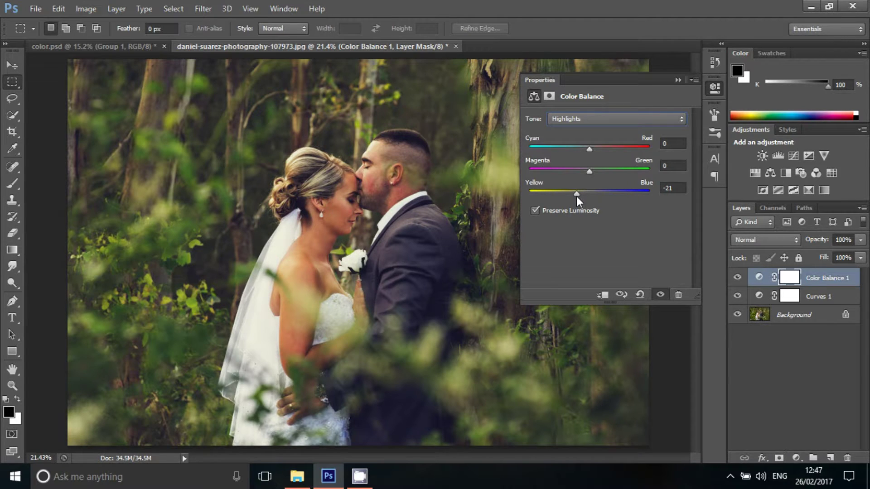
click(678, 80)
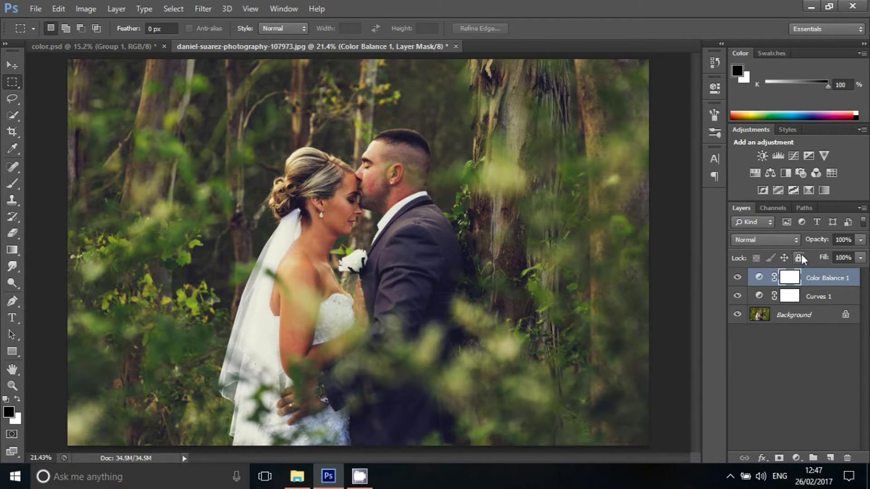
- Add a Hue/Saturation layer and set the Reds range to +8 hue, saturation and lightness
click(754, 172)
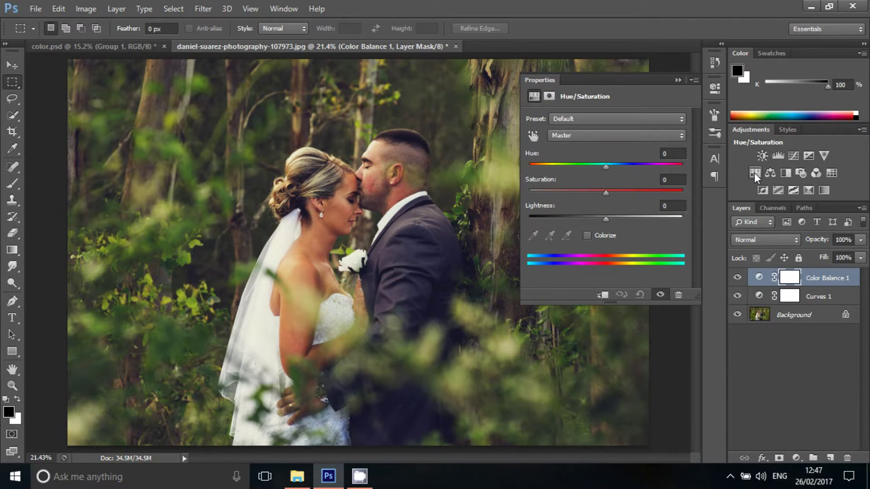
click(598, 136)
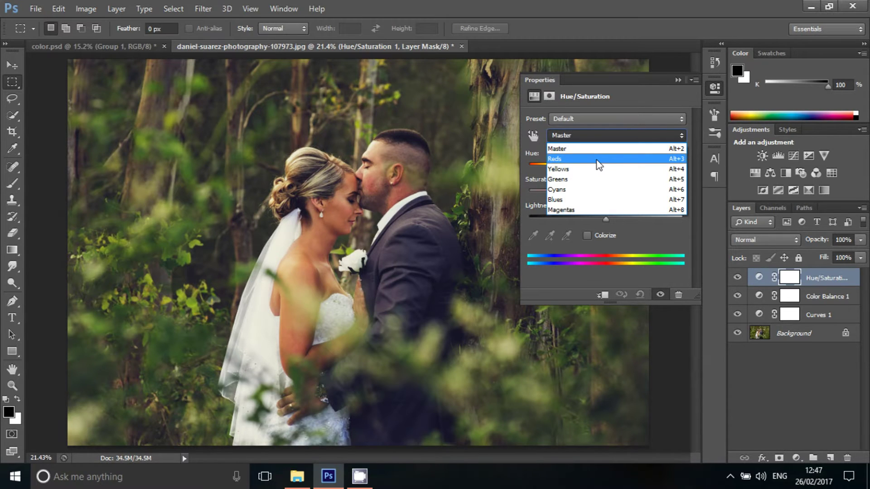
click(599, 160)
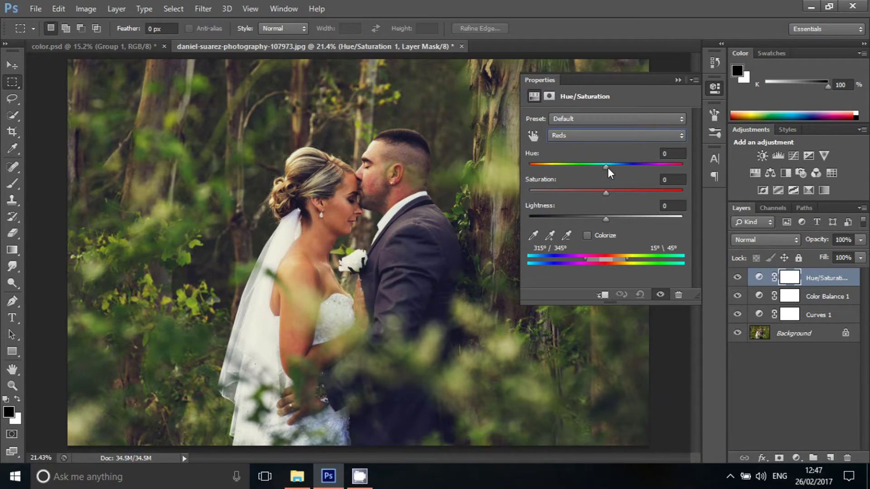
drag(608, 167, 612, 219)
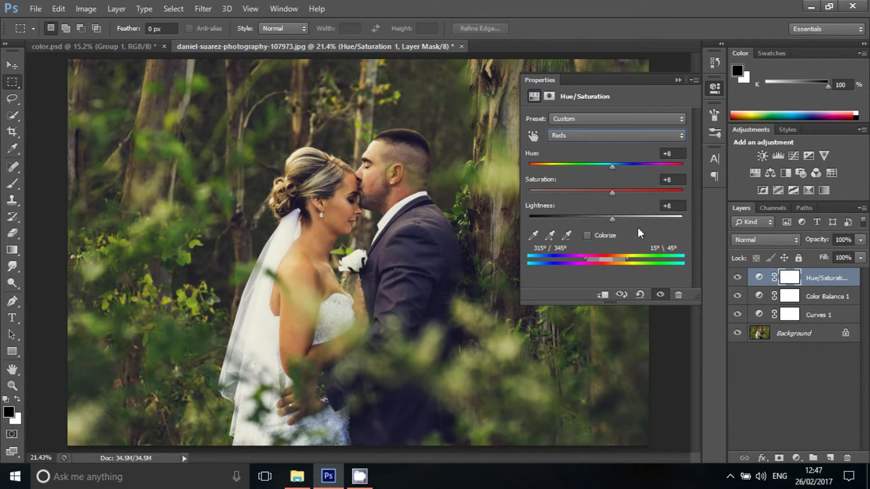
- Set the Greens to Hue +12, Saturation -8, Lightness +8, then compare before/after
click(634, 140)
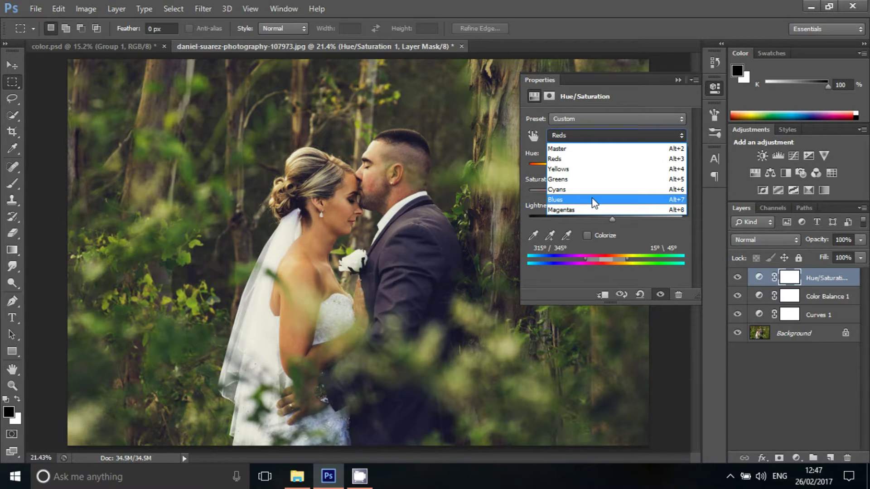
click(585, 180)
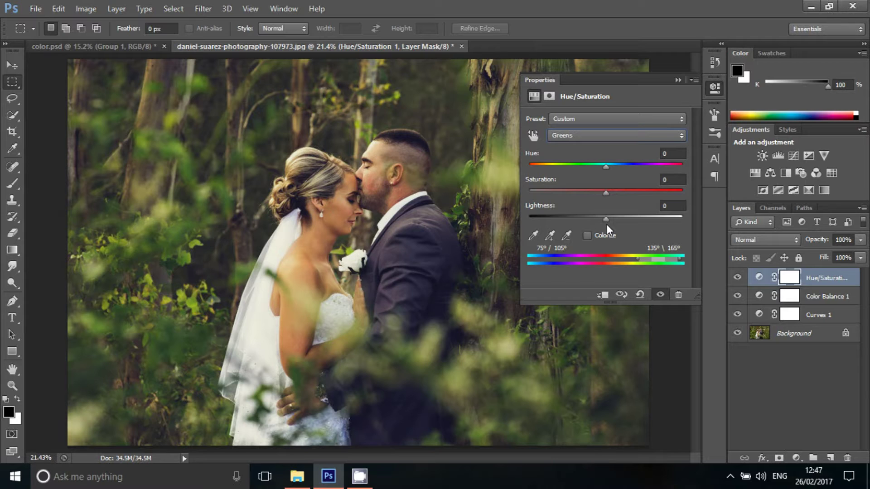
drag(608, 168, 614, 167)
drag(606, 194, 600, 194)
drag(605, 220, 612, 221)
click(662, 296)
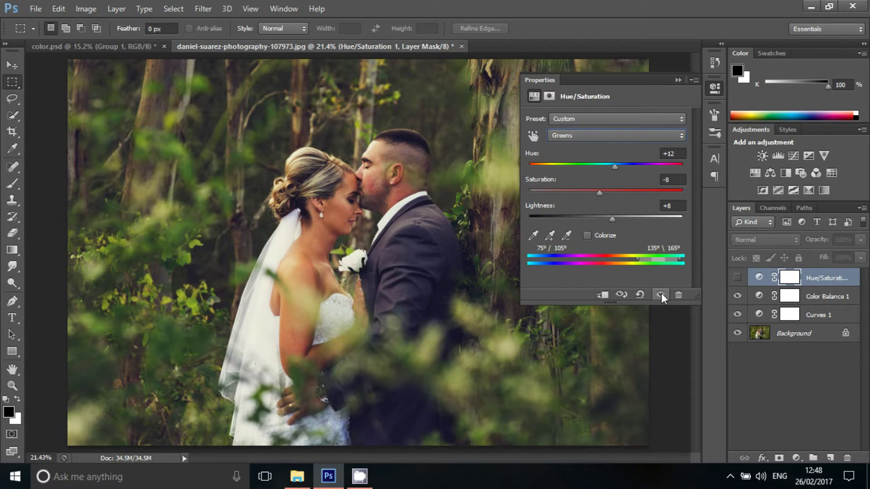
click(661, 294)
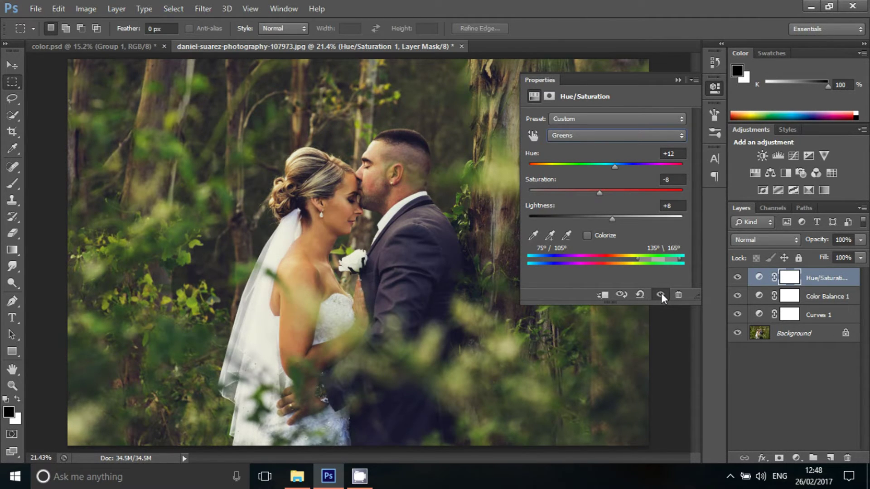
click(678, 81)
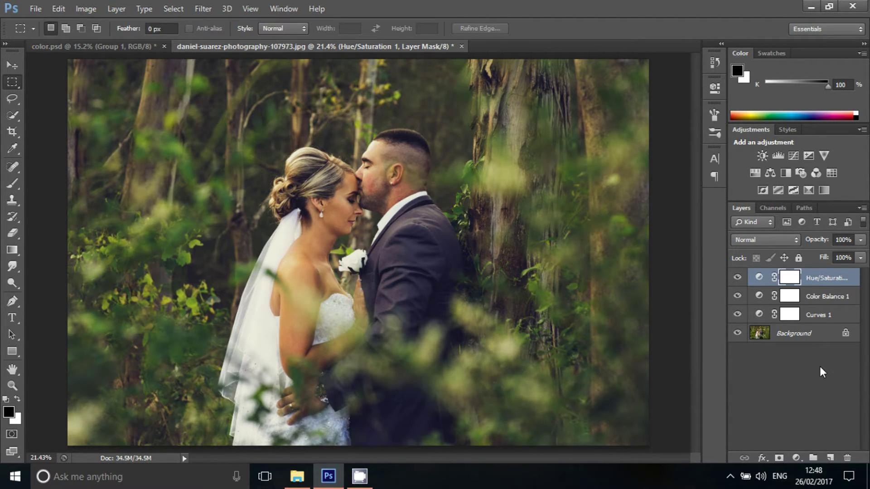
- Select Hue/Saturation 1, Color Balance 1 and Curves 1 and group them with Ctrl+G
click(833, 283)
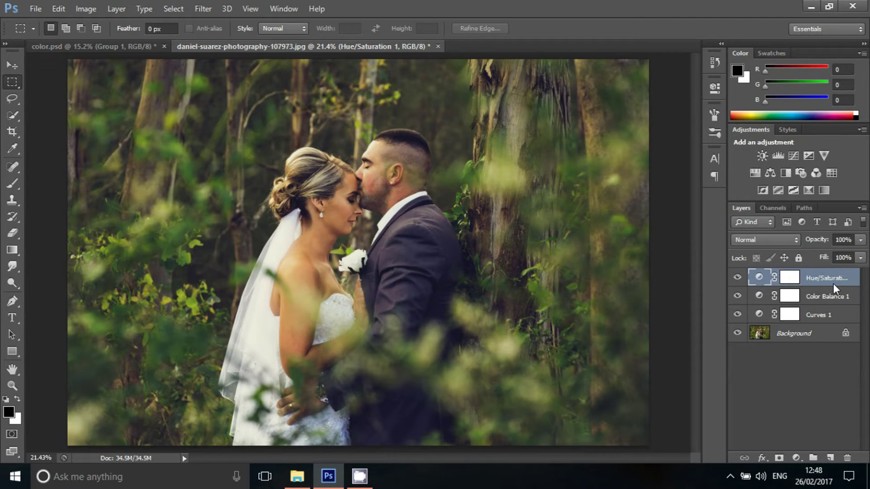
shift+click(838, 301)
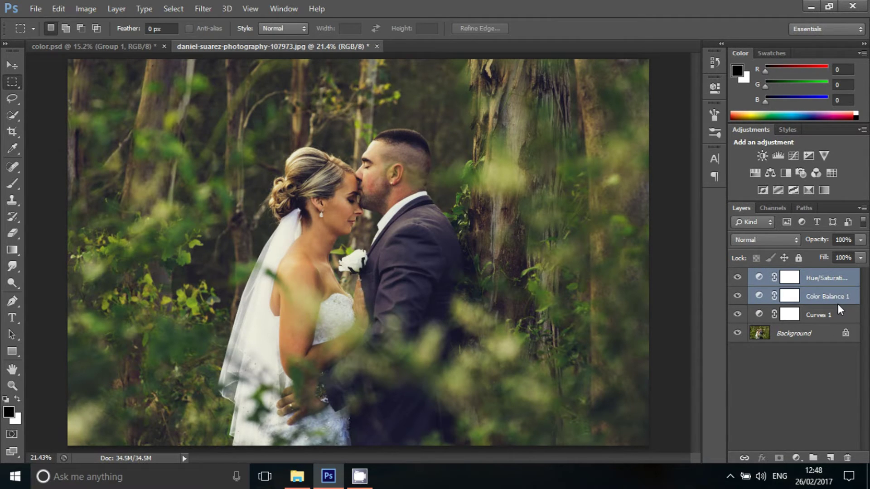
shift+click(834, 315)
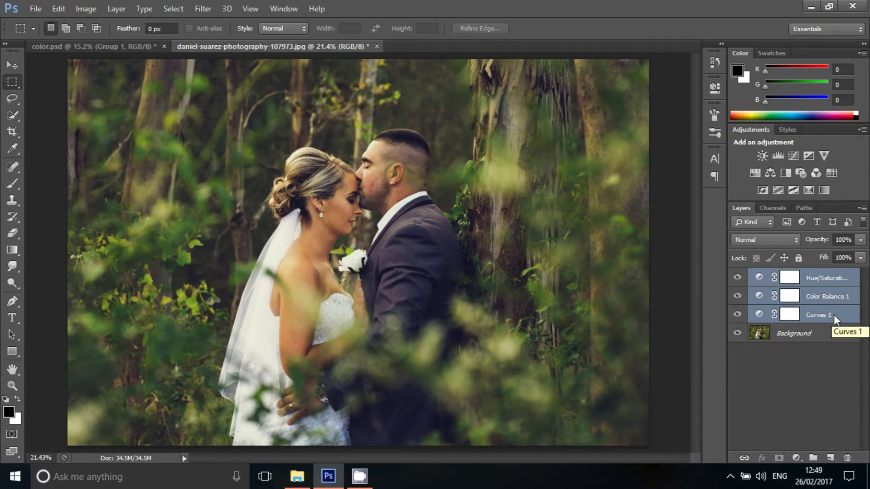
key(ctrl+g)
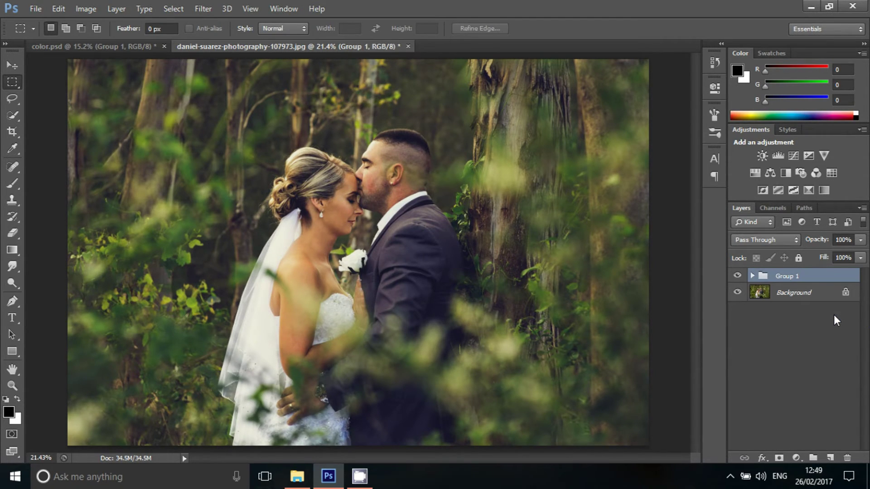
- Toggle Group 1's visibility to compare the graded and ungraded photo, leaving it visible
click(737, 276)
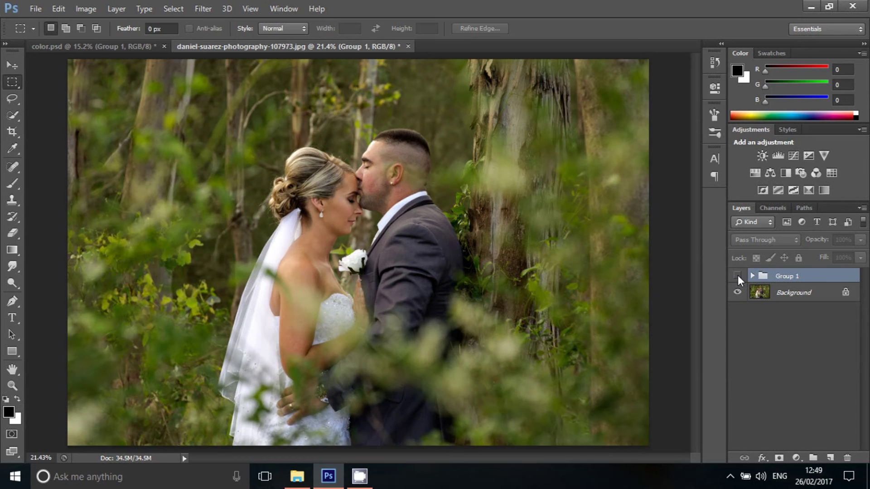
click(738, 275)
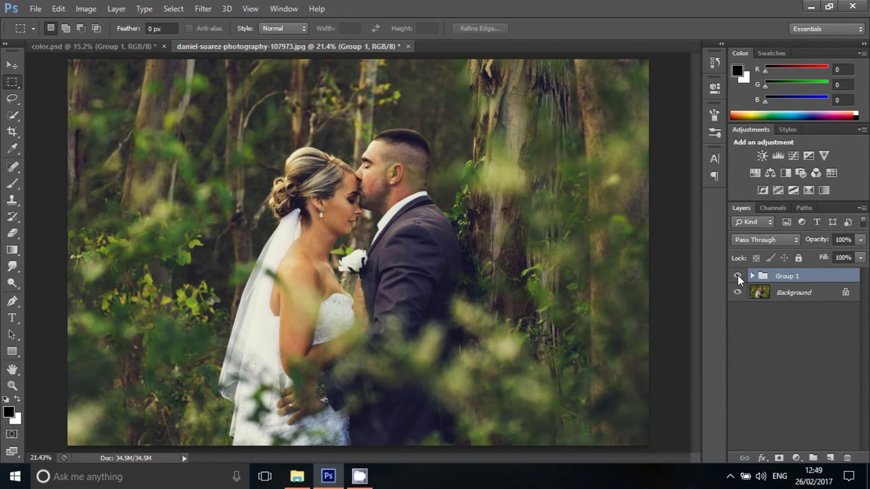
click(737, 275)
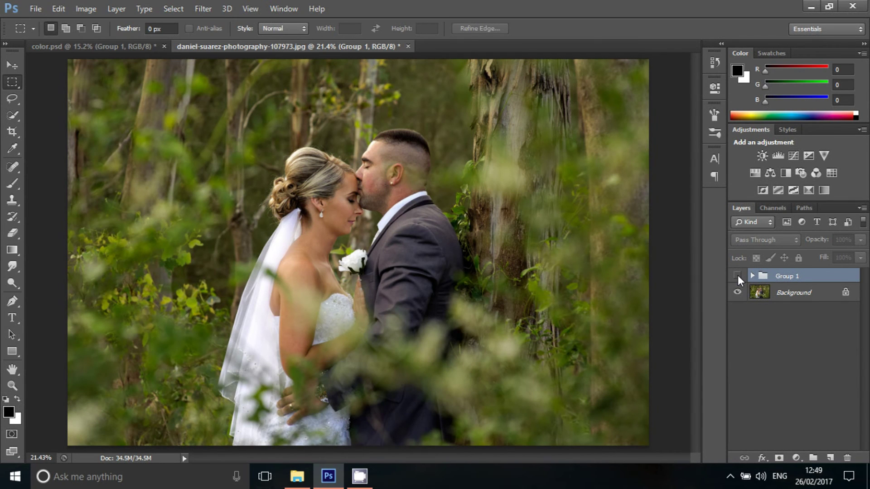
click(737, 276)
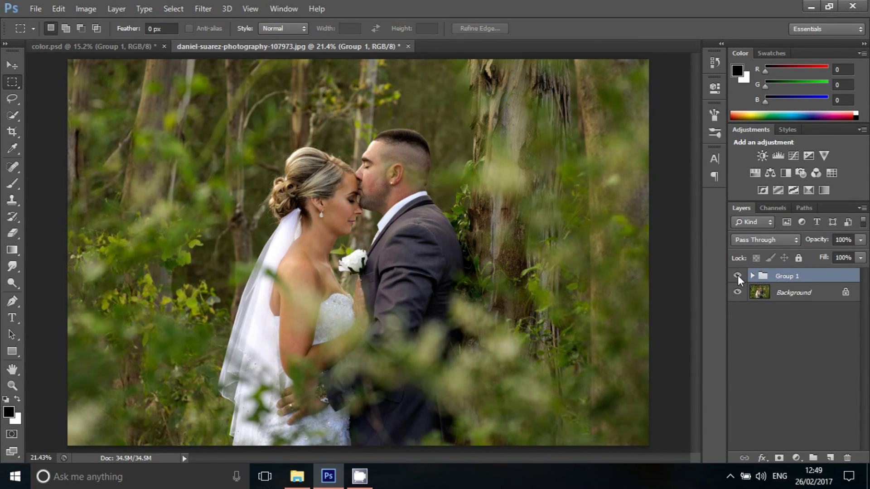